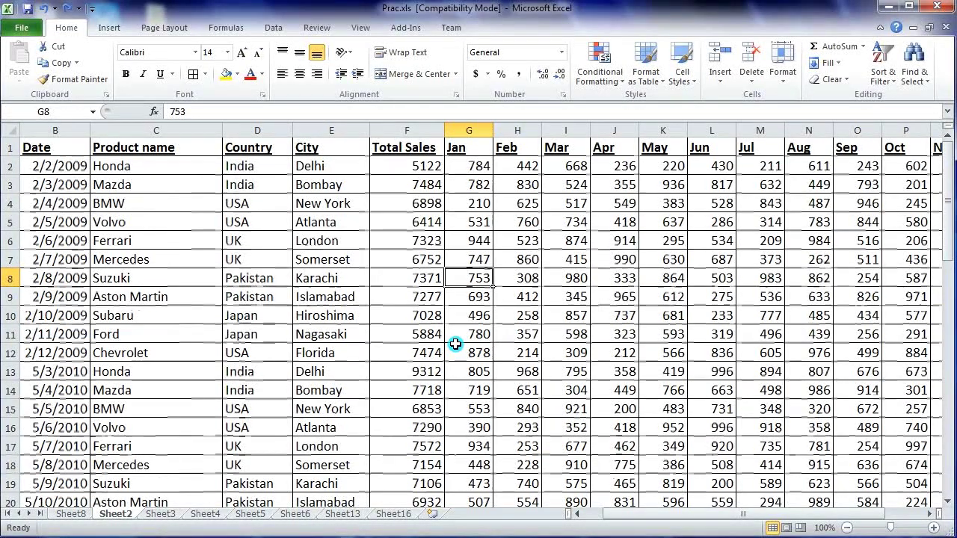
Step: Enter 789 as Aston Martin's January sales in G9
left_click(483, 297)
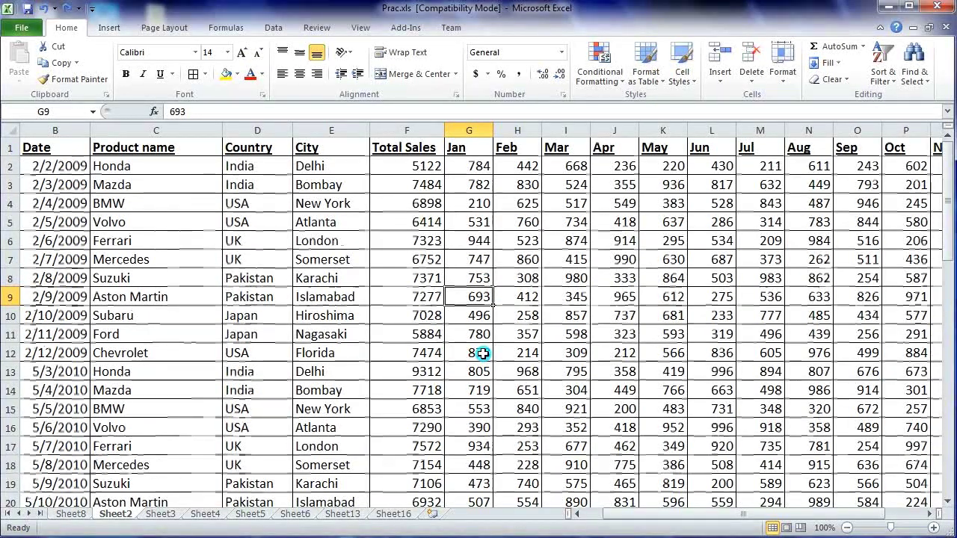
type("789")
key("Return")
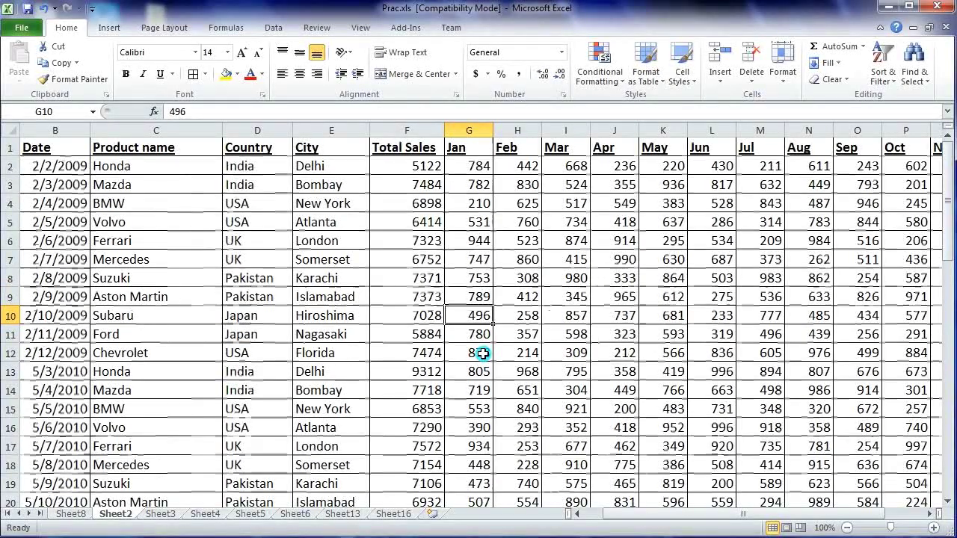
left_click(482, 299)
type("693")
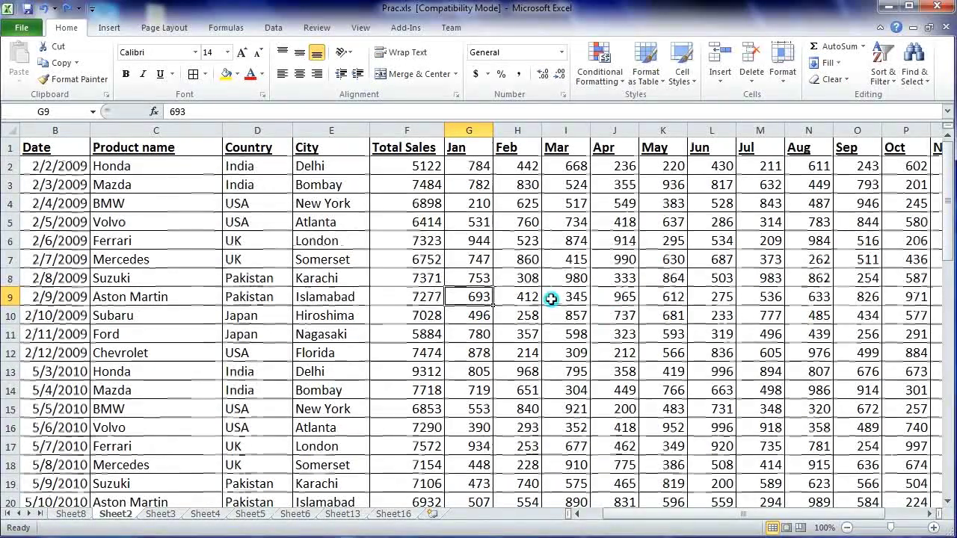
Step: Change G9's January value to 699, making Aston Martin's Total Sales 7283
left_click(478, 322)
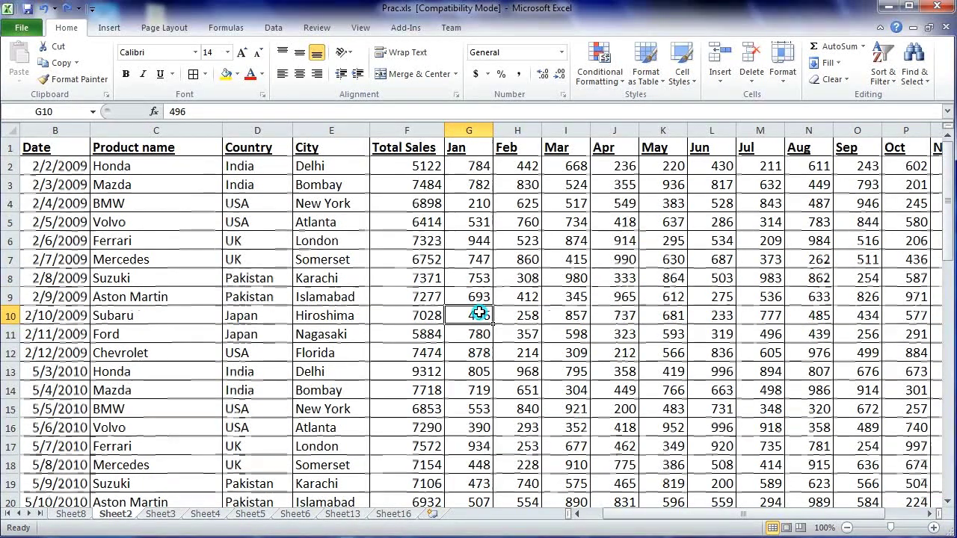
left_click(481, 296)
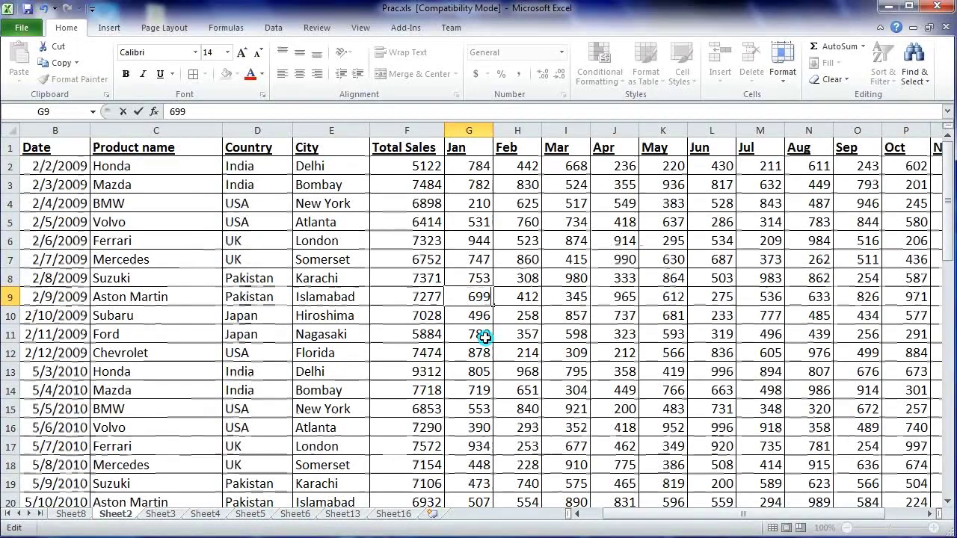
key("Return")
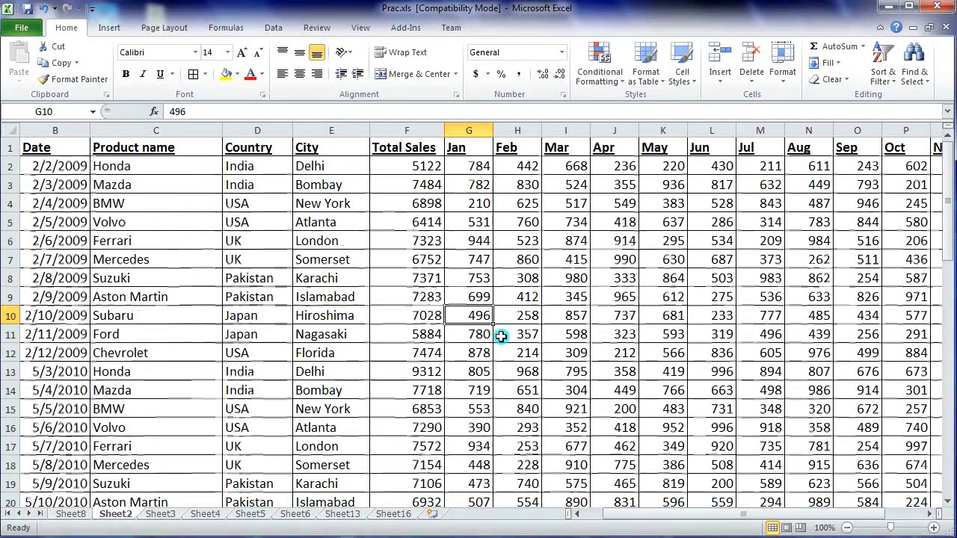
Step: Clear Subaru's January value in G10, undo it, then select product names and countries in rows 3–9
key("Delete")
key("ctrl+z")
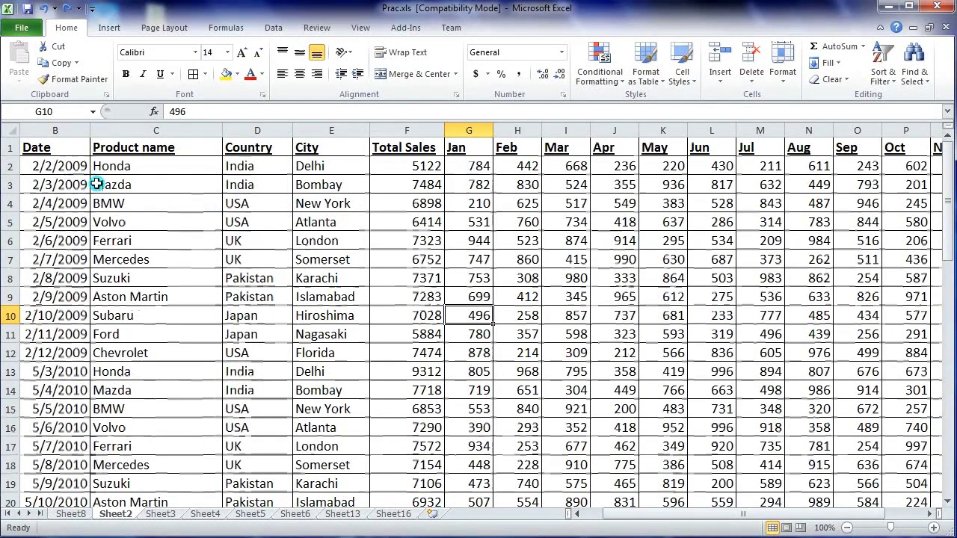
mouse_move(105, 185)
left_mouse_down()
mouse_move(184, 203)
mouse_move(276, 291)
left_mouse_up()
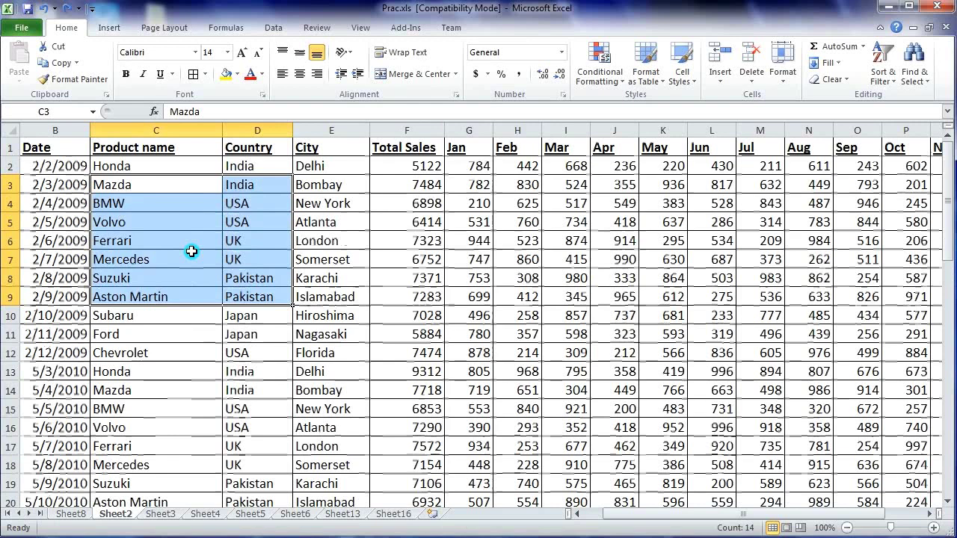
key("Delete")
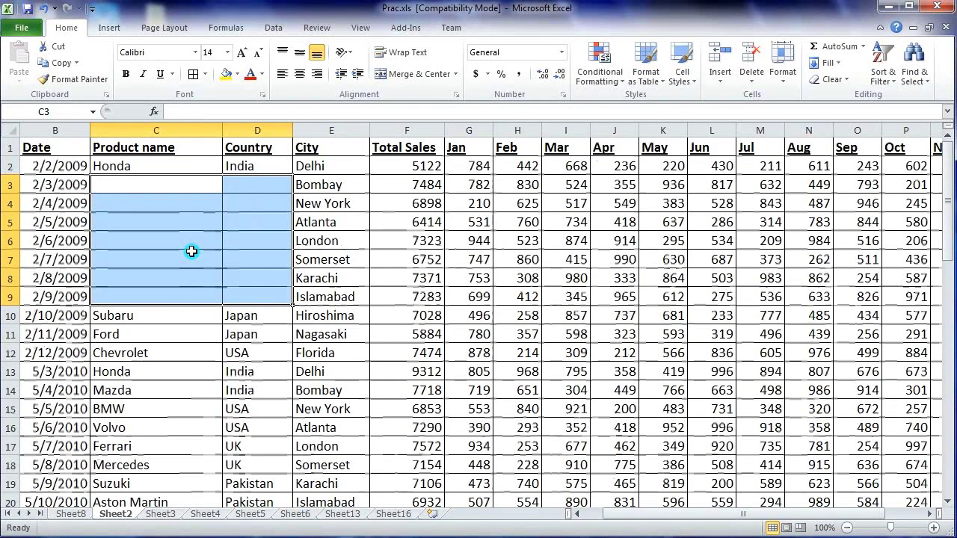
key("ctrl+z")
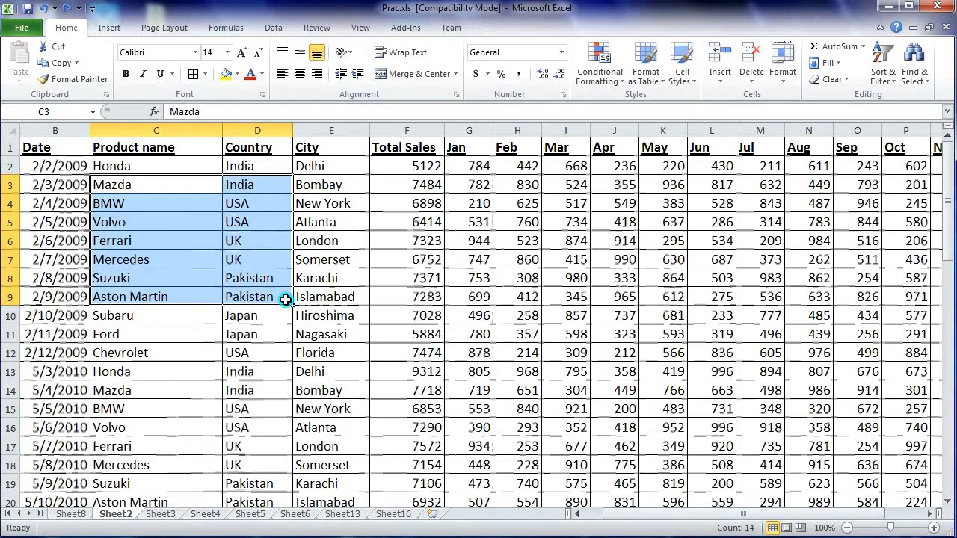
left_click(373, 244)
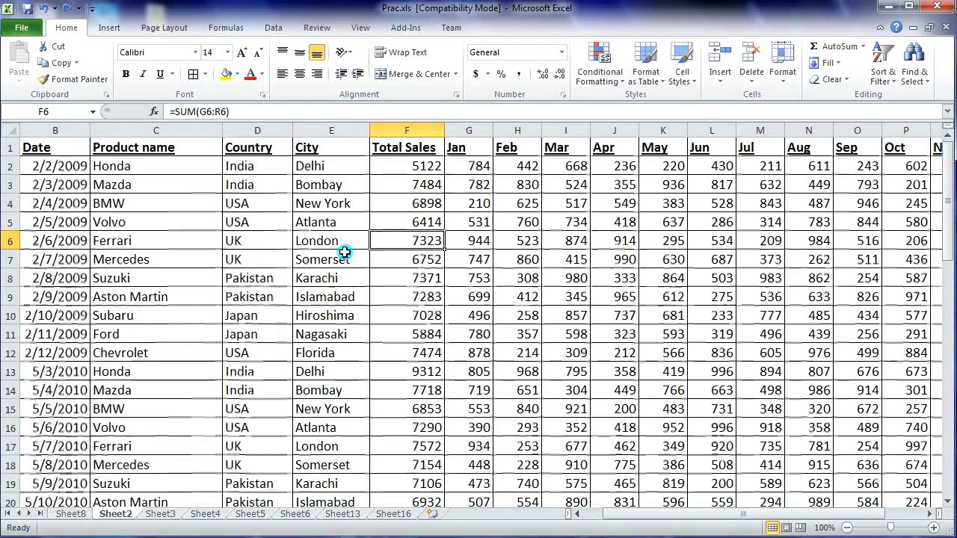
Step: Copy the BMW product cell C4
left_click(197, 198)
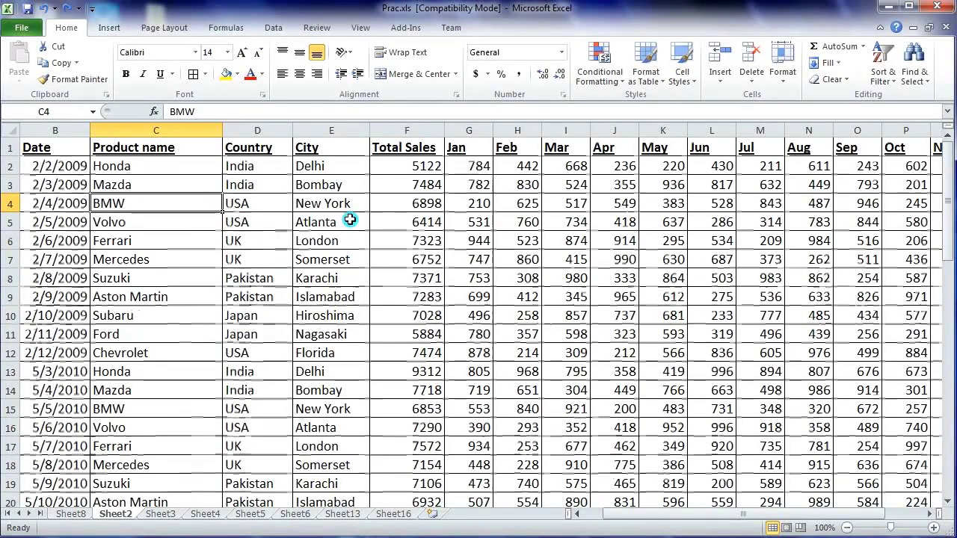
key("ctrl+c")
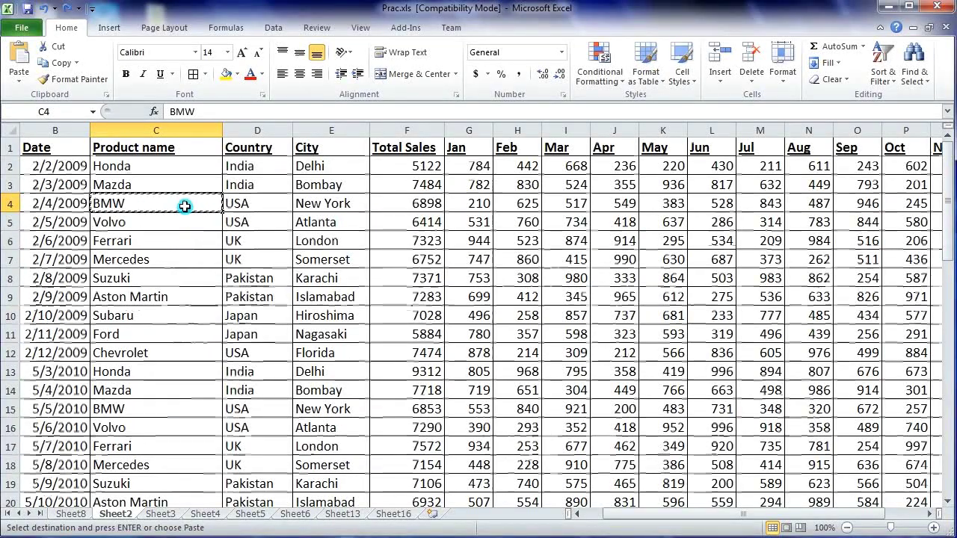
right_click(184, 204)
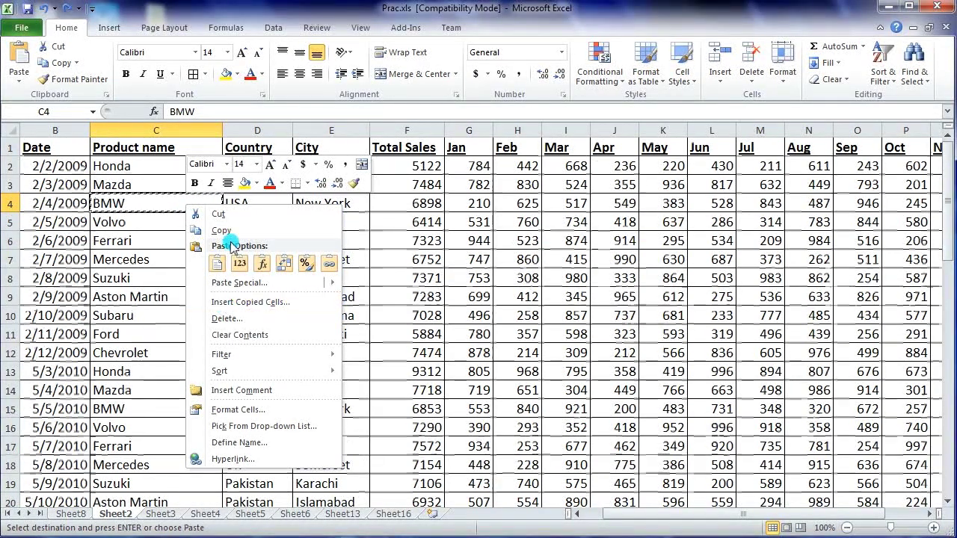
left_click(407, 216)
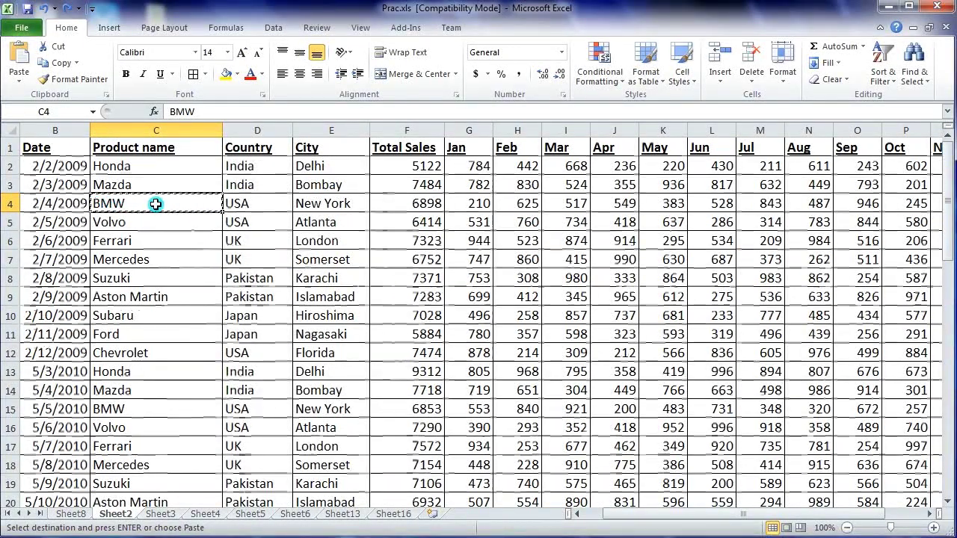
Step: Paste BMW into Ferrari's country cell D6, then undo so it reads UK
left_click(404, 208)
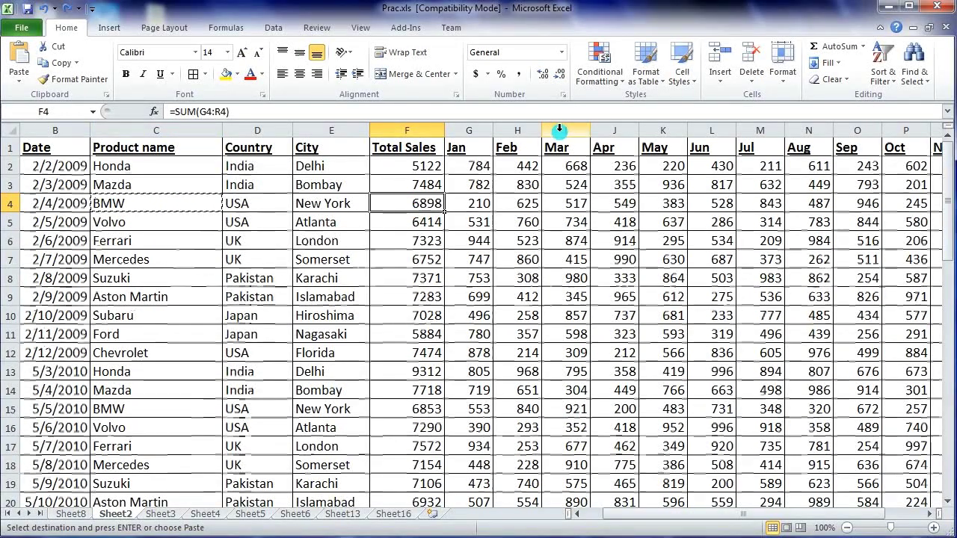
left_click(309, 225)
left_click(236, 234)
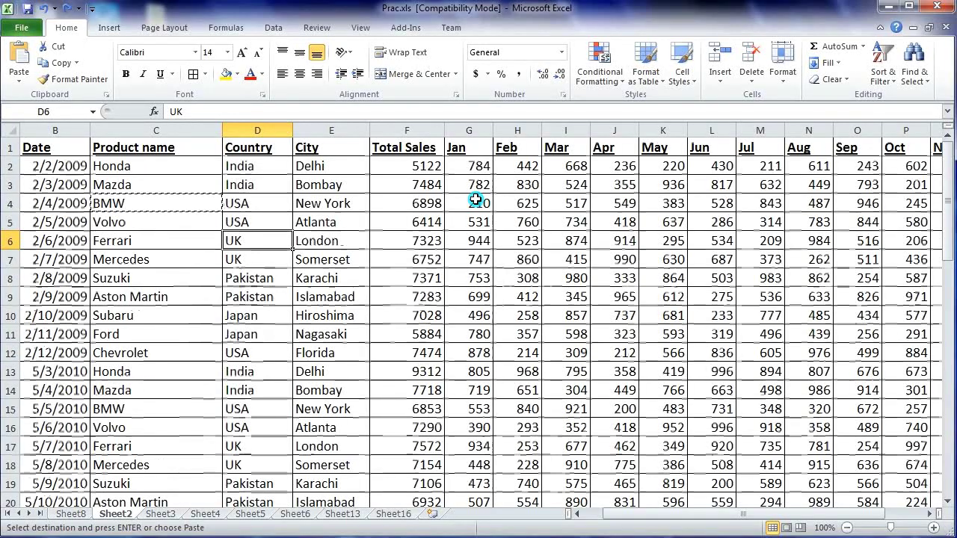
key("ctrl+v")
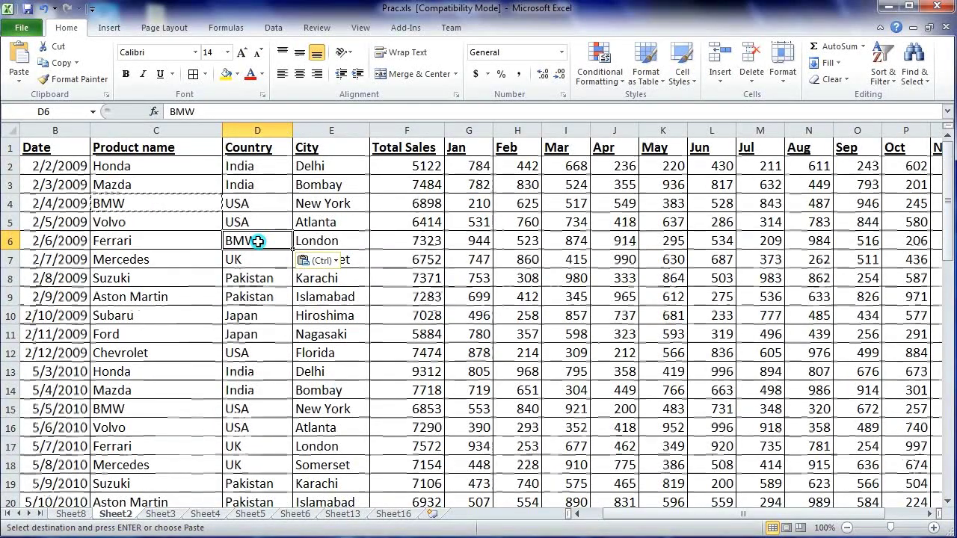
key("ctrl+z")
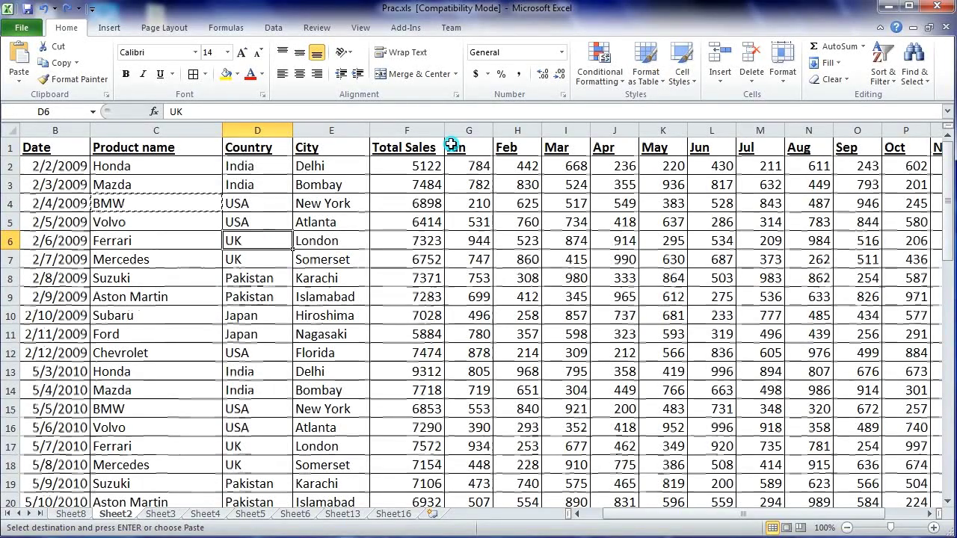
Step: Paste the copied BMW into D6 again, undo it back to UK, then reselect C4
right_click(268, 240)
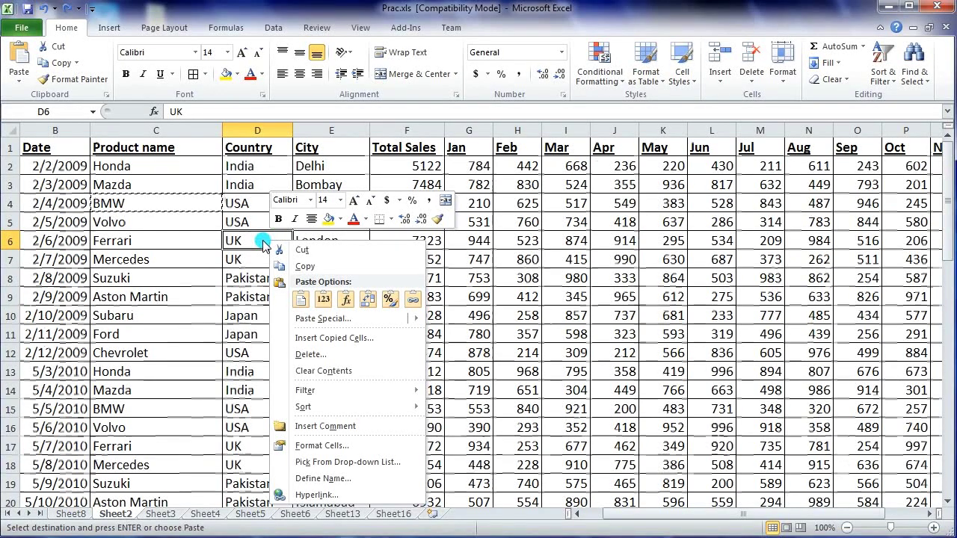
left_click(301, 299)
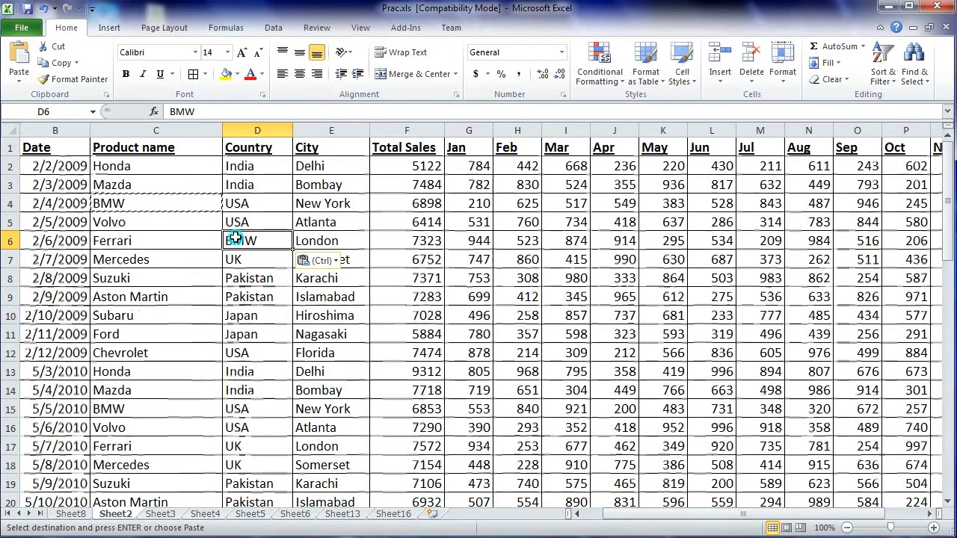
key("ctrl+z")
key("Down")
key("Down")
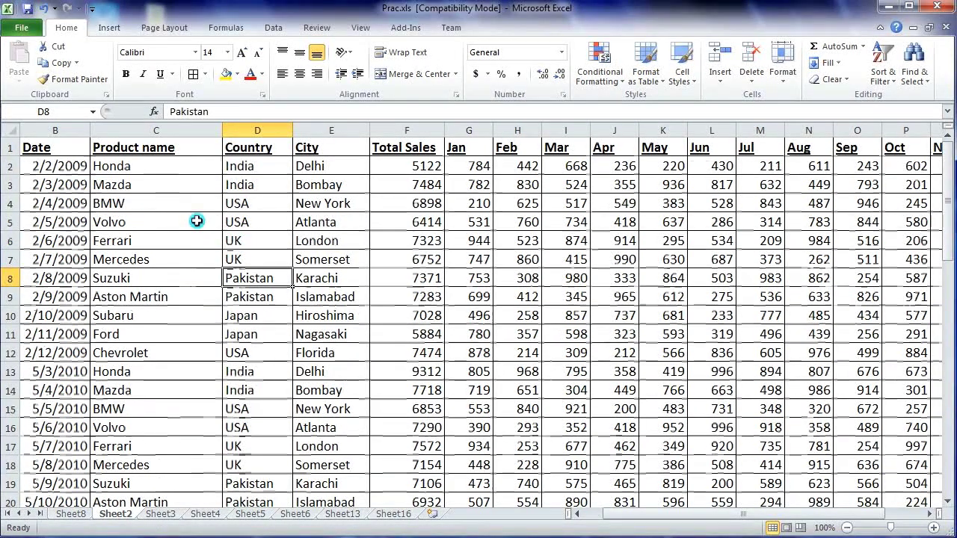
left_click(180, 205)
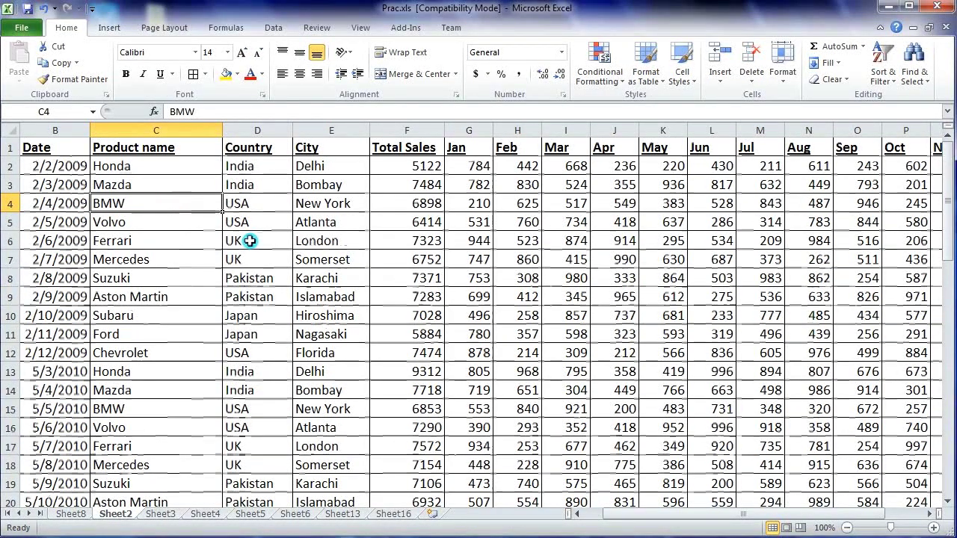
Step: Cut BMW from C4 and paste it into Mercedes' country cell D7, then undo the move
right_click(186, 201)
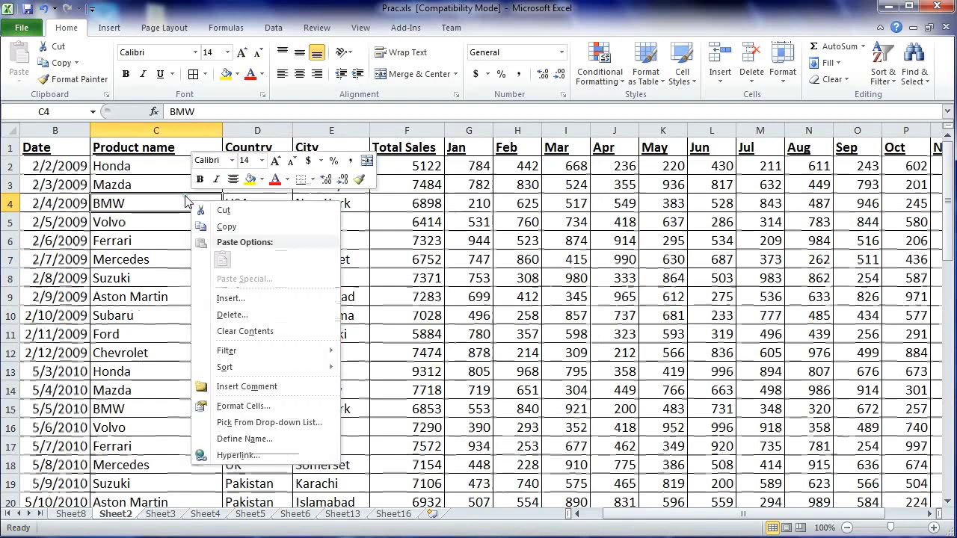
left_click(223, 216)
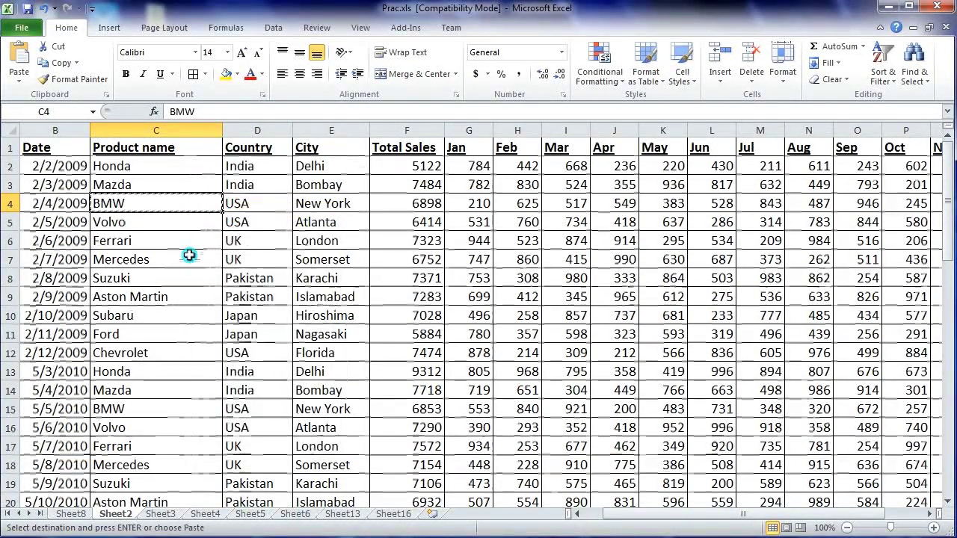
left_click(255, 262)
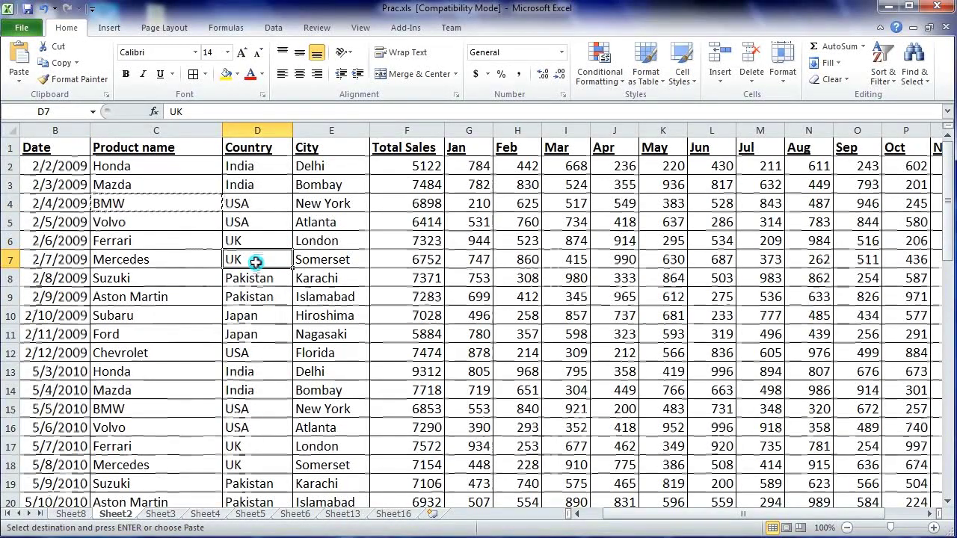
right_click(255, 262)
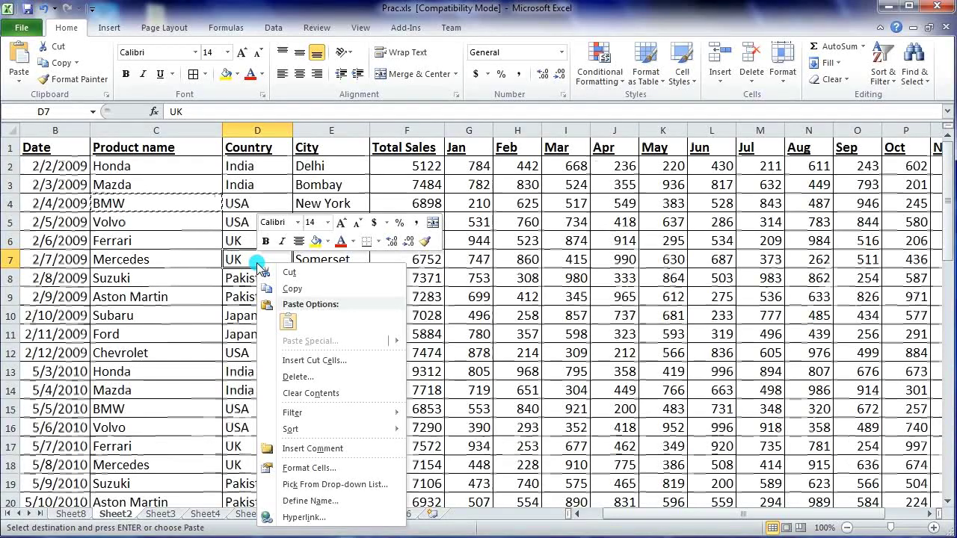
left_click(288, 320)
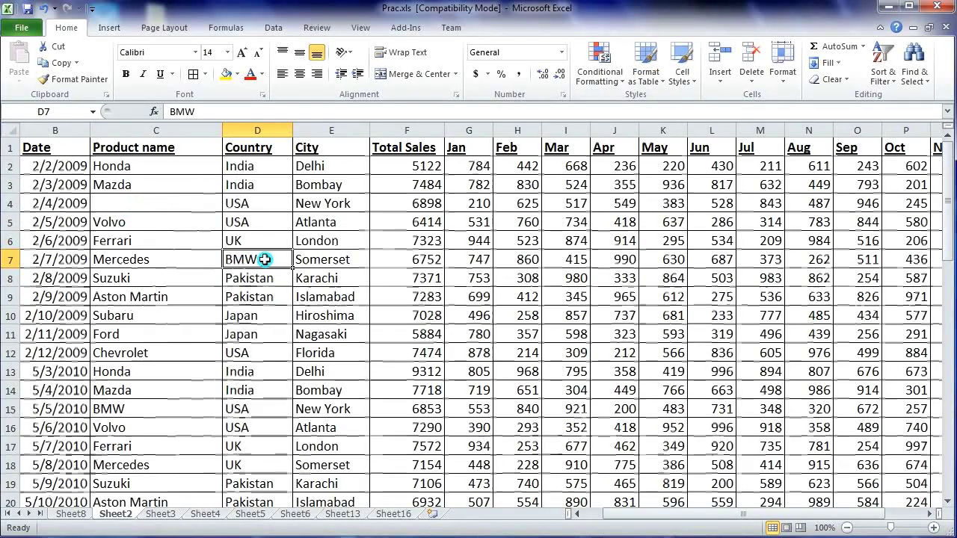
key("ctrl+z")
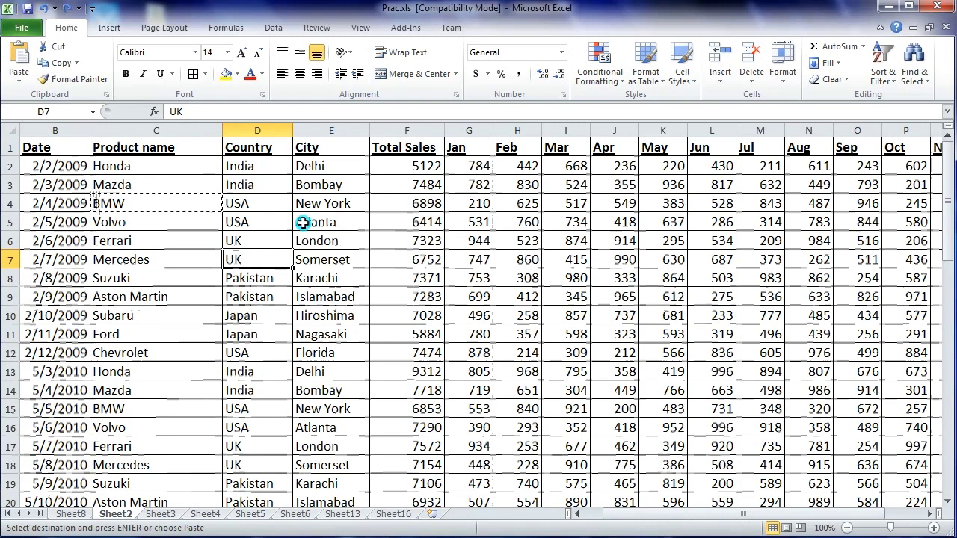
left_click(279, 215)
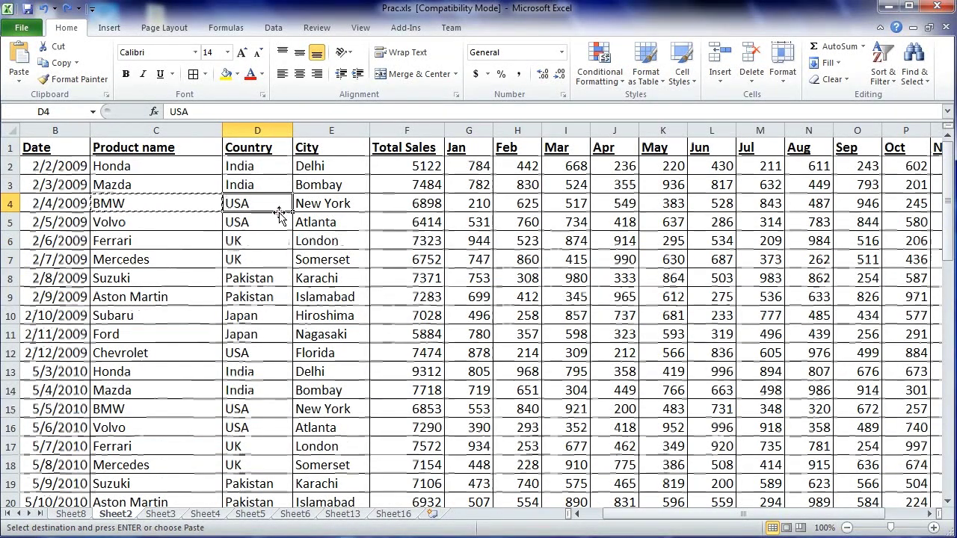
Step: Move the car names C4:C12 into D4:D12, then undo to restore the original countries
left_click(171, 208)
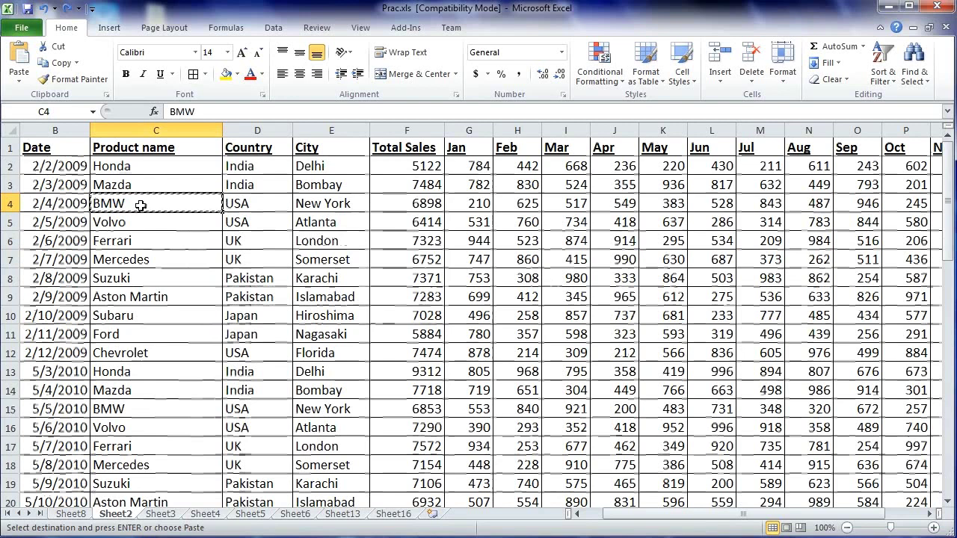
left_click_drag(142, 206, 155, 355)
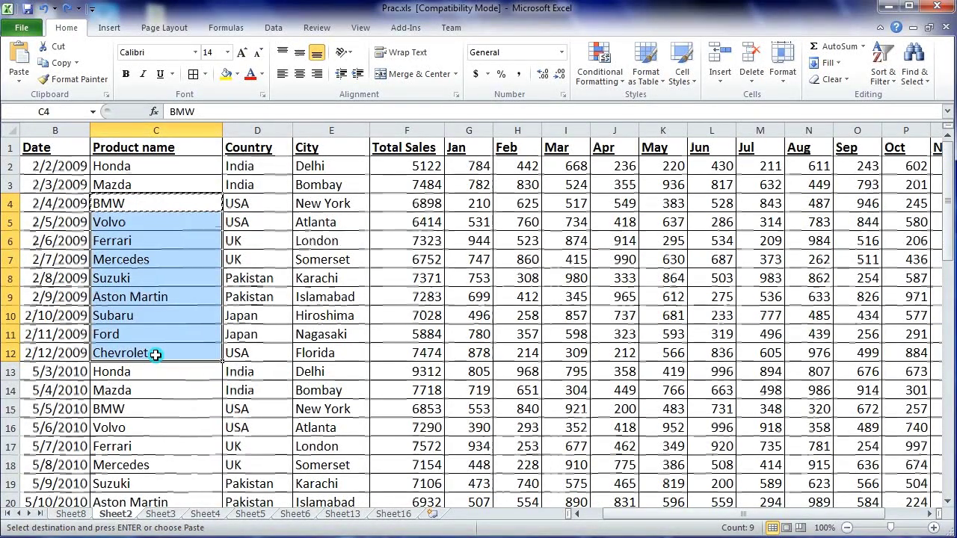
key("ctrl+c")
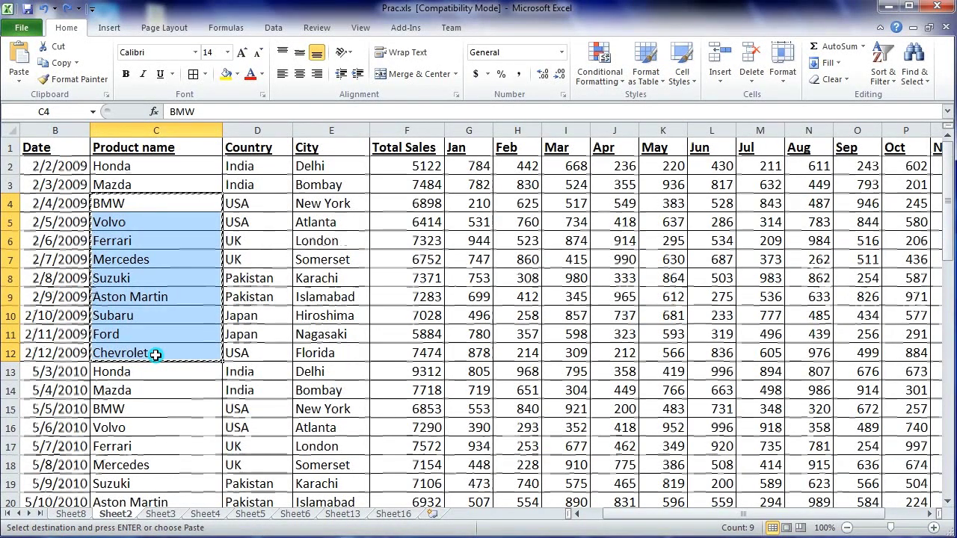
left_click(263, 207)
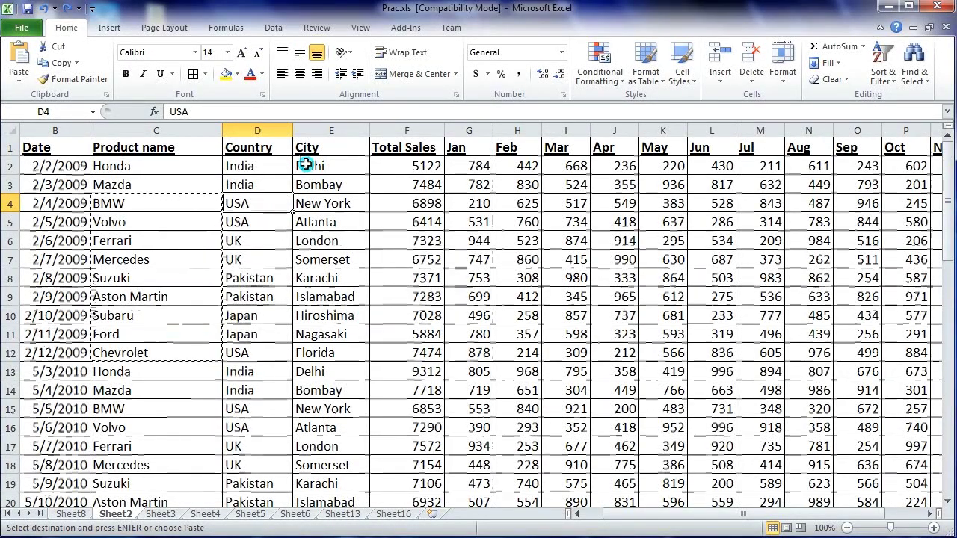
key("Return")
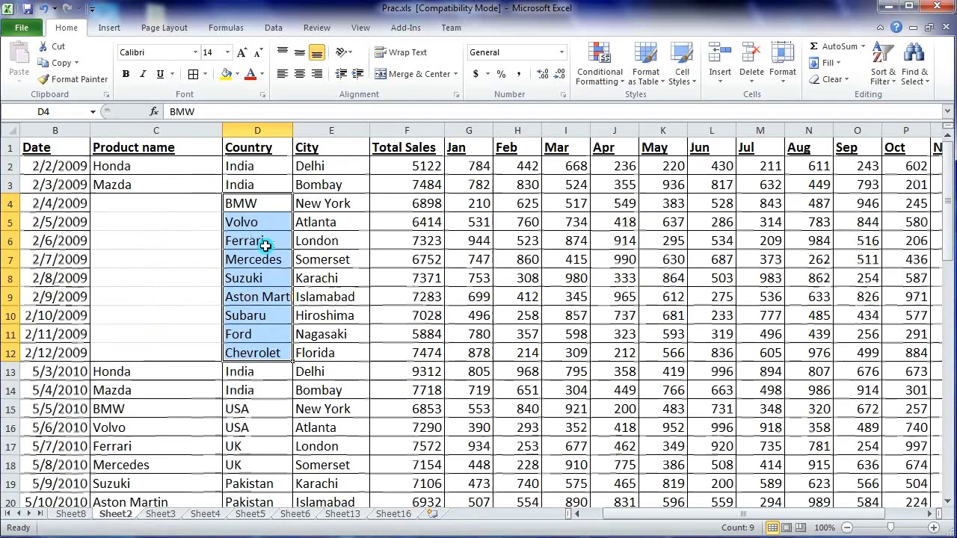
key("ctrl+z")
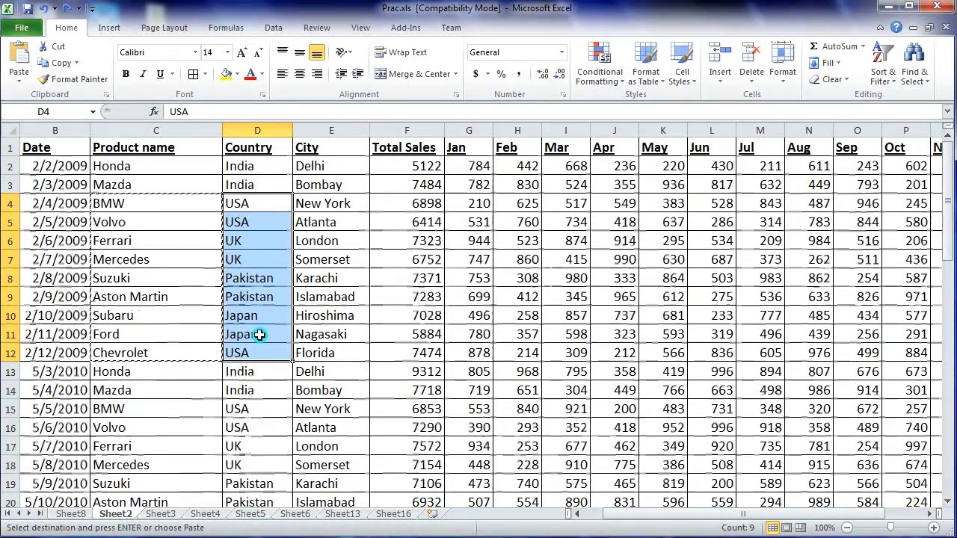
left_click(258, 334)
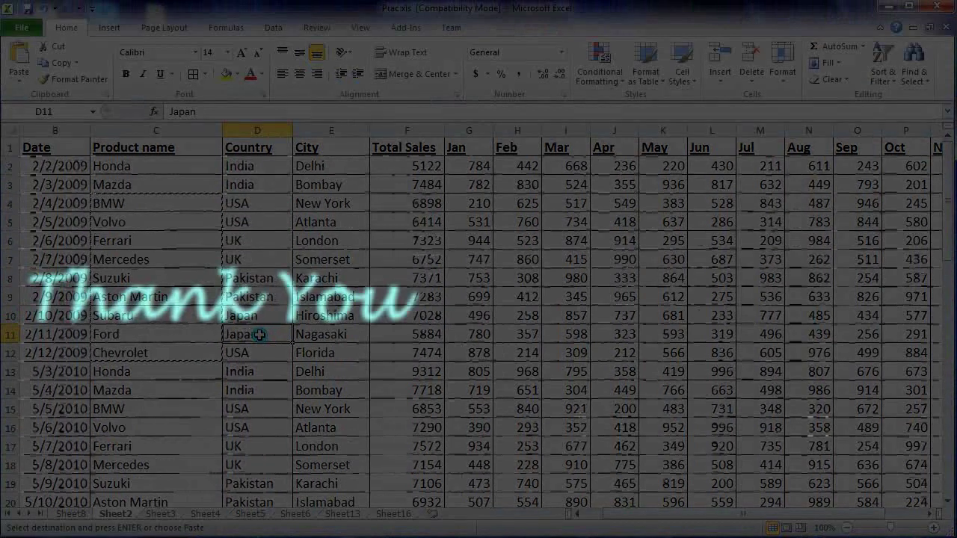